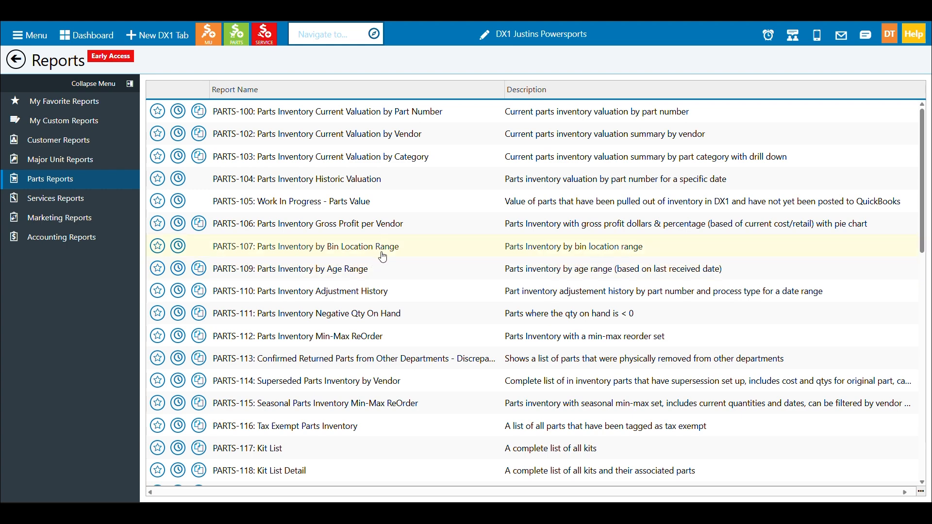
# Find PARTS-215: Part Fees in the parts reports list and start a copy of it.
pyautogui.scroll(-2, 385, 247)
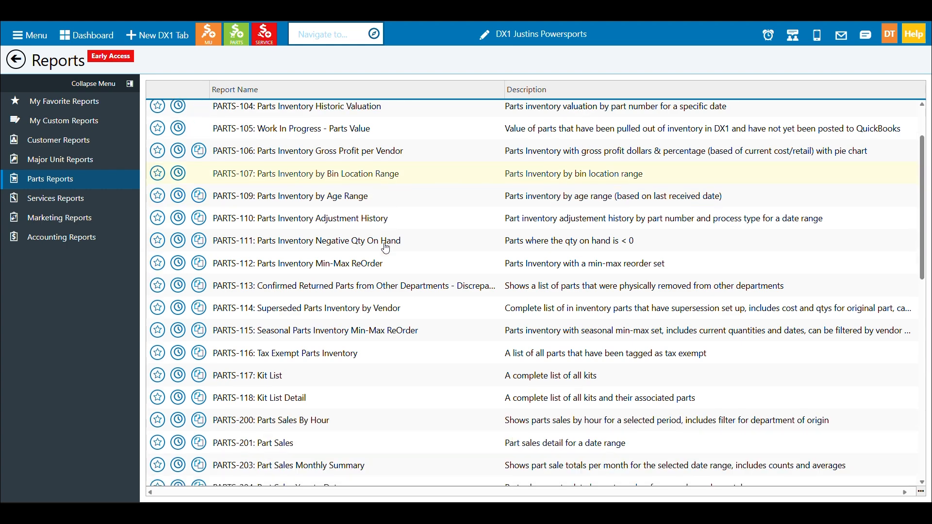
pyautogui.scroll(-4, 384, 245)
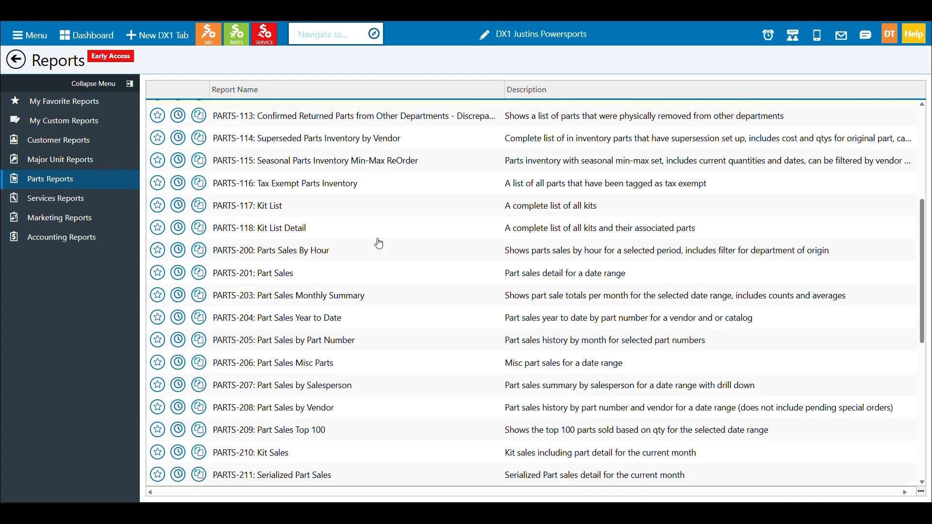
pyautogui.scroll(-4, 379, 243)
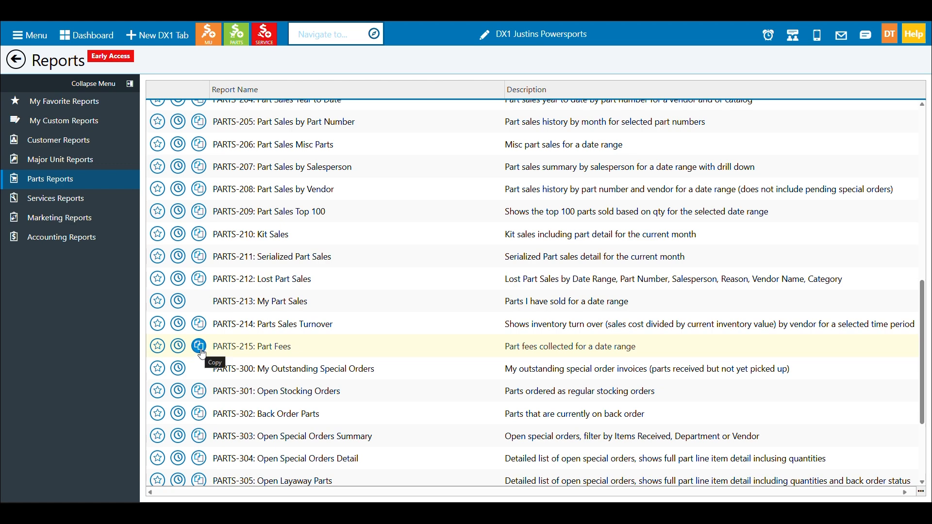
pyautogui.click(199, 347)
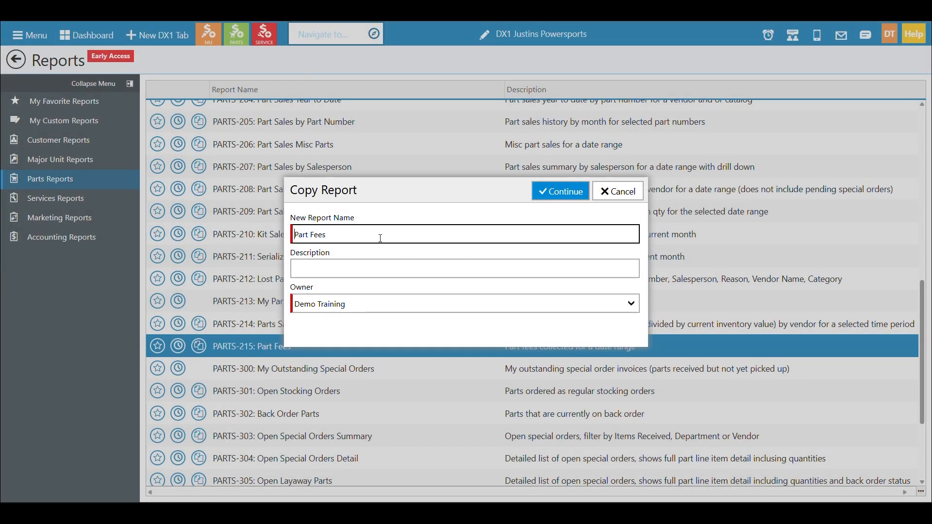
# Name the copied report "JQ - Part Fees", give it the same description, and create the copy.
pyautogui.write('JQ -')
pyautogui.hotkey('ctrl', 'shift', 'Left')
pyautogui.hotkey('ctrl', 'shift', 'Left')
pyautogui.hotkey('ctrl', 'shift', 'Left')
pyautogui.hotkey('ctrl', 'shift', 'Left')
pyautogui.hotkey('ctrl', 'c')
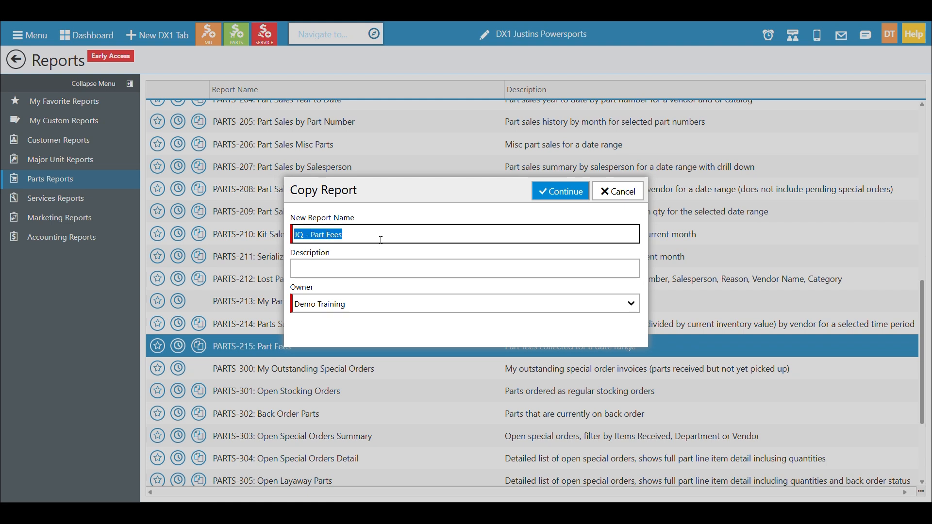
pyautogui.click(377, 270)
pyautogui.hotkey('ctrl', 'v')
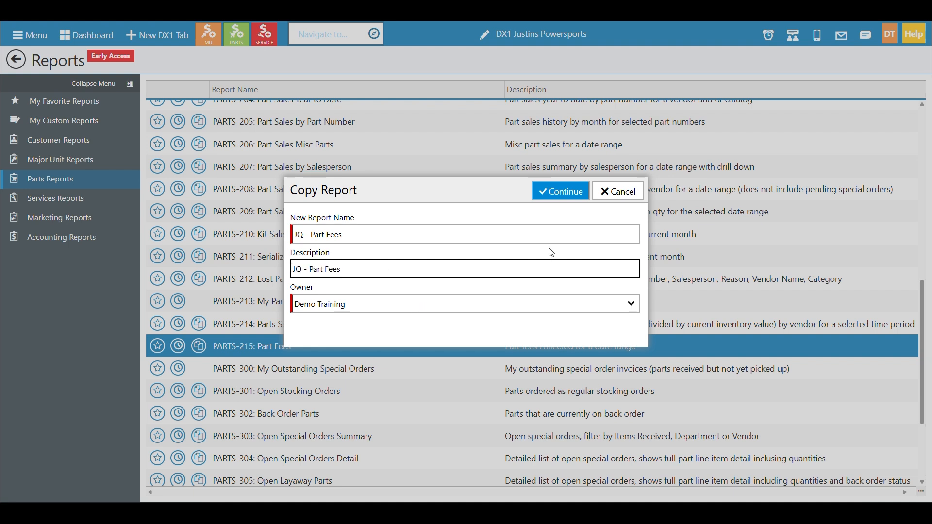
pyautogui.click(558, 192)
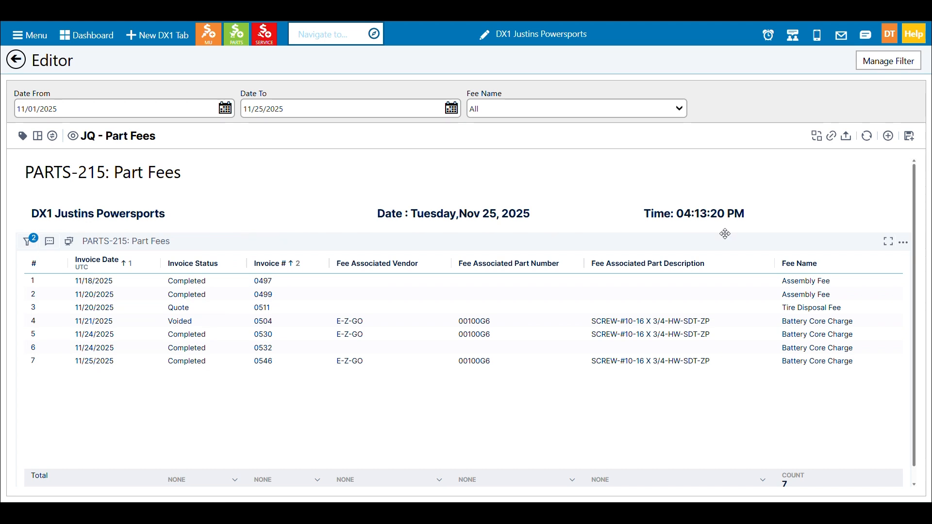
# Open the Part Fees table's settings, remove the Fee Associated Vendor column, and apply the change.
pyautogui.click(905, 245)
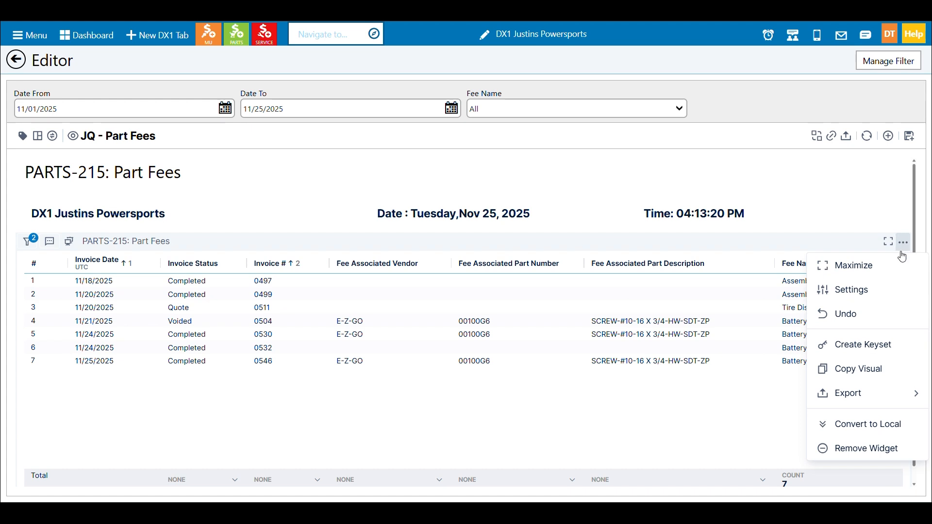
pyautogui.click(884, 287)
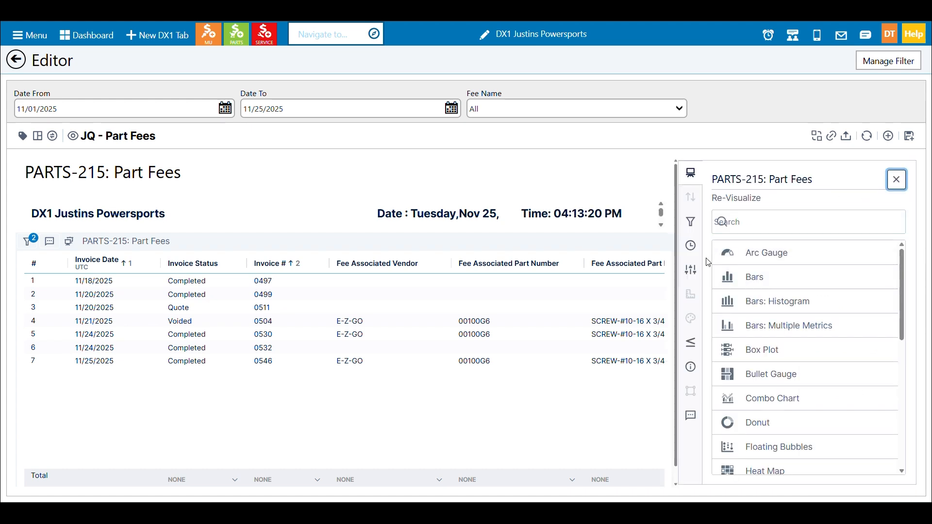
pyautogui.click(693, 276)
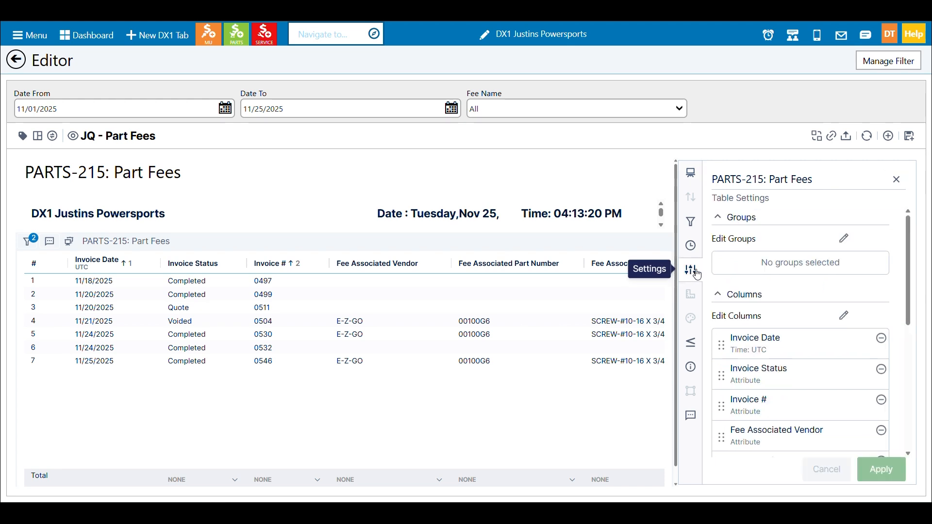
pyautogui.scroll(-1, 793, 262)
pyautogui.scroll(-2, 792, 264)
pyautogui.scroll(2, 792, 264)
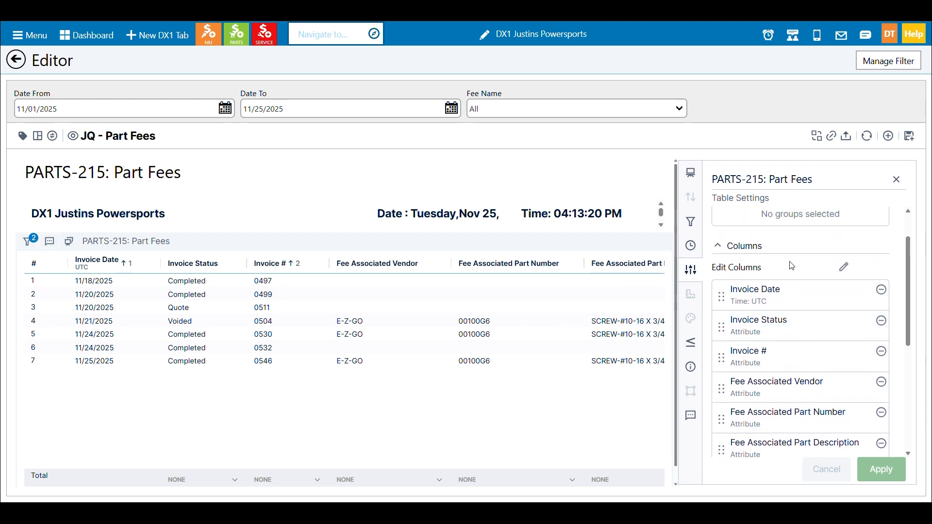
pyautogui.scroll(-1, 811, 304)
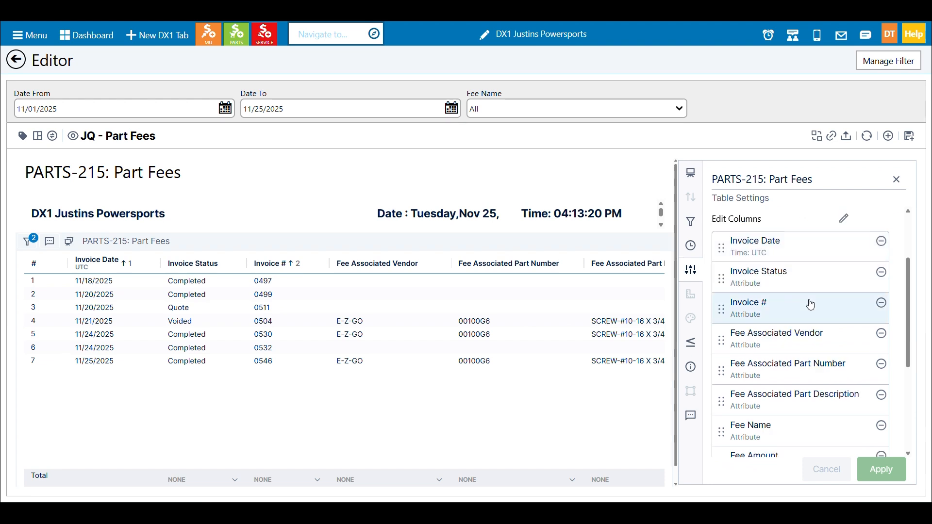
pyautogui.scroll(-1, 807, 309)
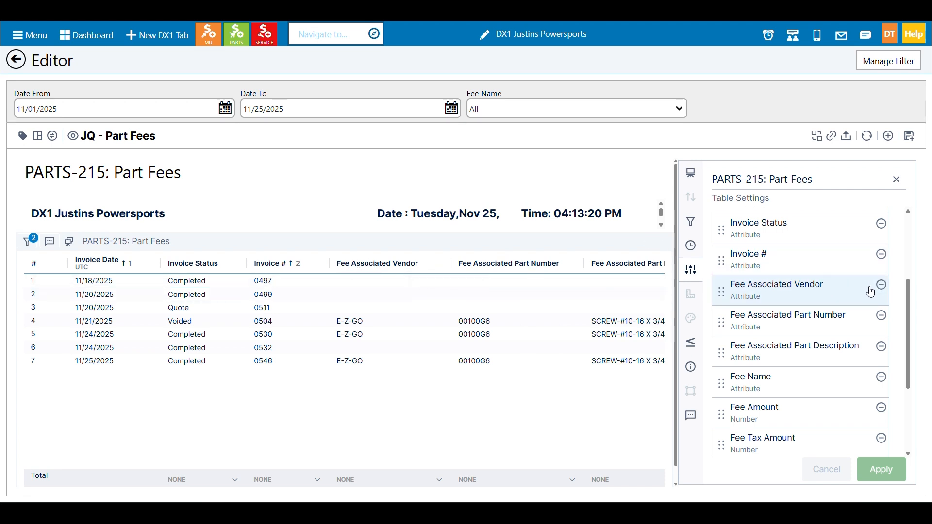
pyautogui.click(882, 285)
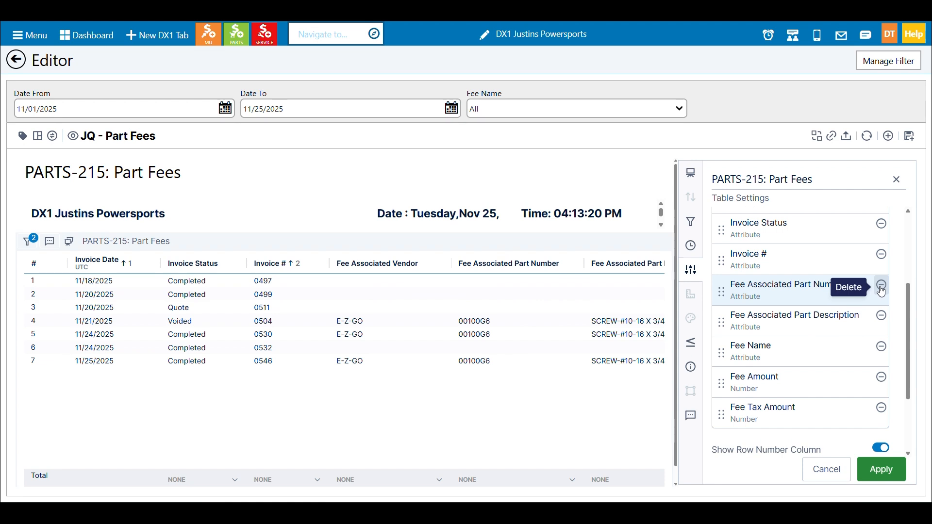
pyautogui.click(894, 476)
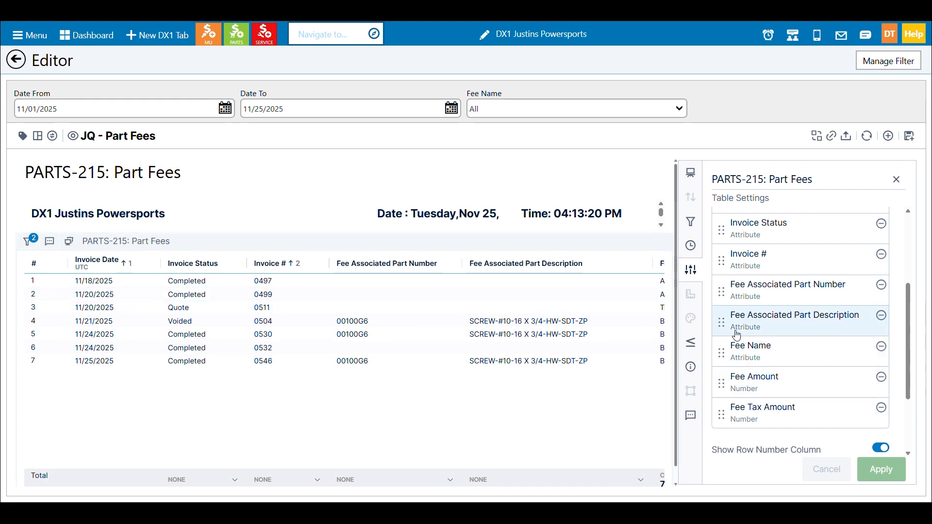
# Reorder the table's leading columns to Invoice #, Invoice Date, Invoice Status.
pyautogui.moveTo(725, 268); pyautogui.dragTo(733, 228)
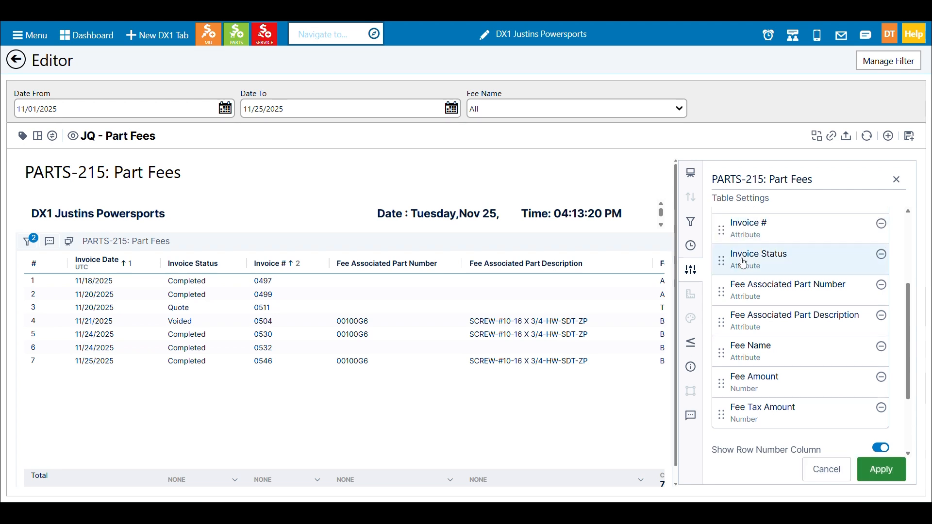
pyautogui.click(882, 470)
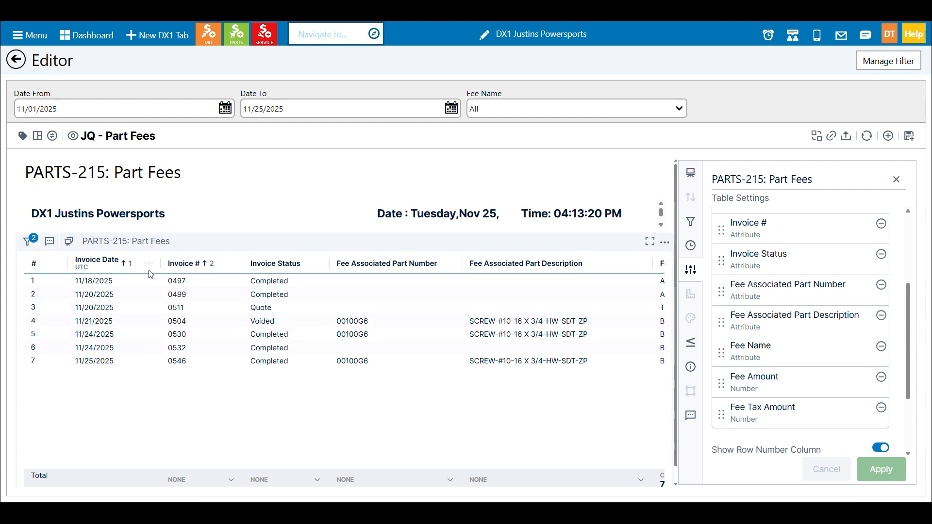
pyautogui.moveTo(97, 264); pyautogui.dragTo(207, 270)
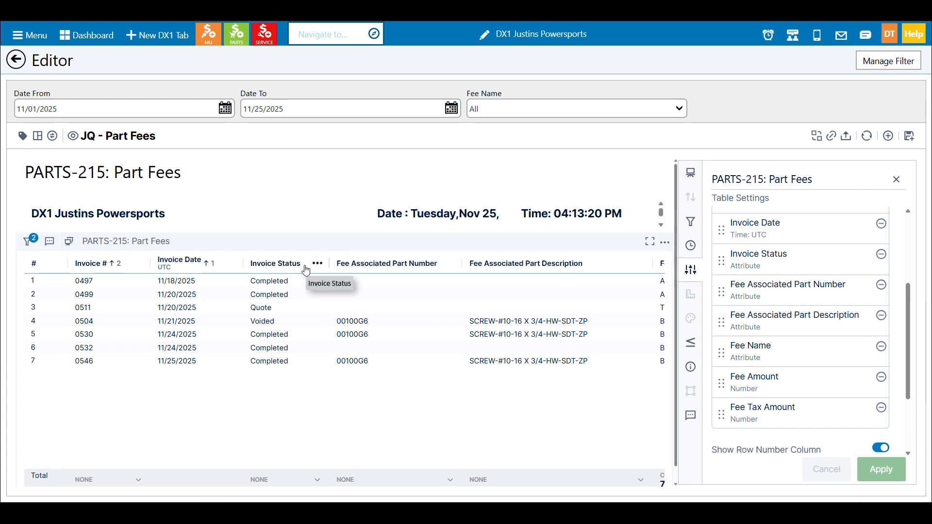
# Try sorting the table by Fee Associated Part Number in ascending and descending order, and clear that sort.
pyautogui.click(436, 268)
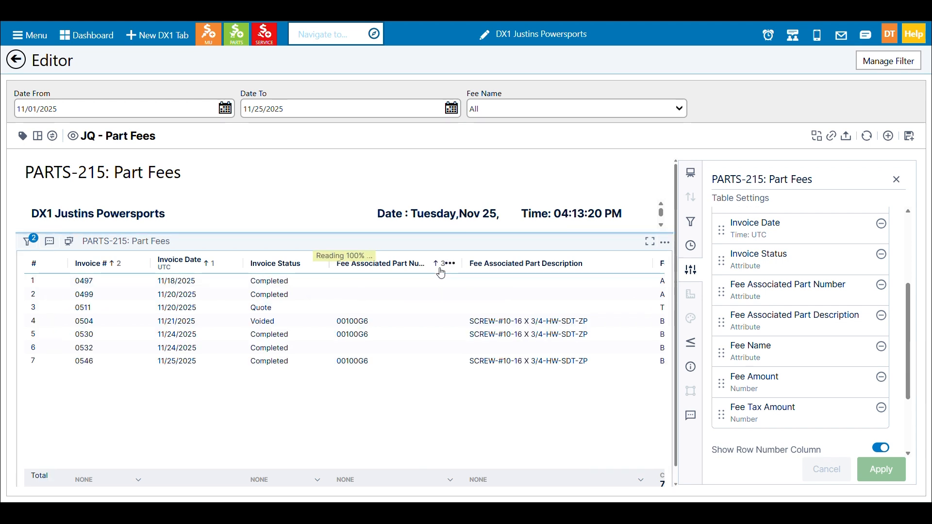
pyautogui.click(437, 268)
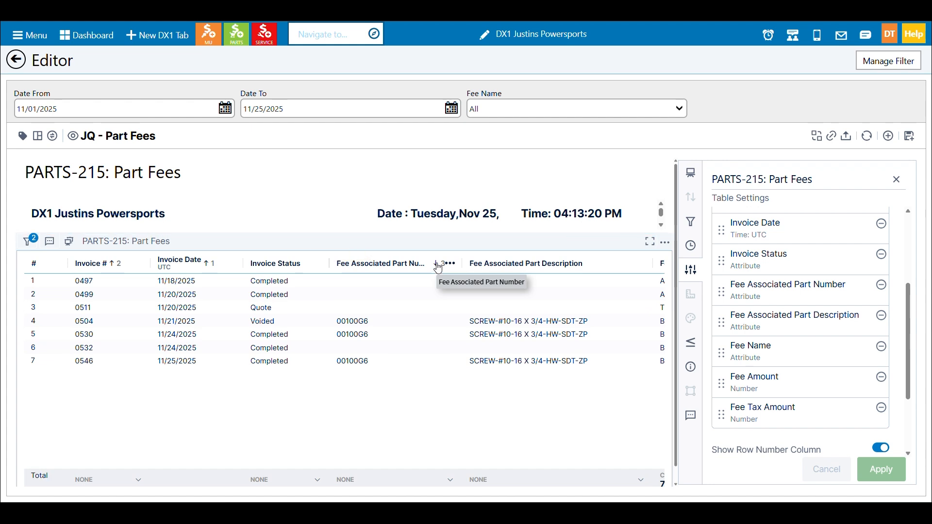
pyautogui.click(437, 266)
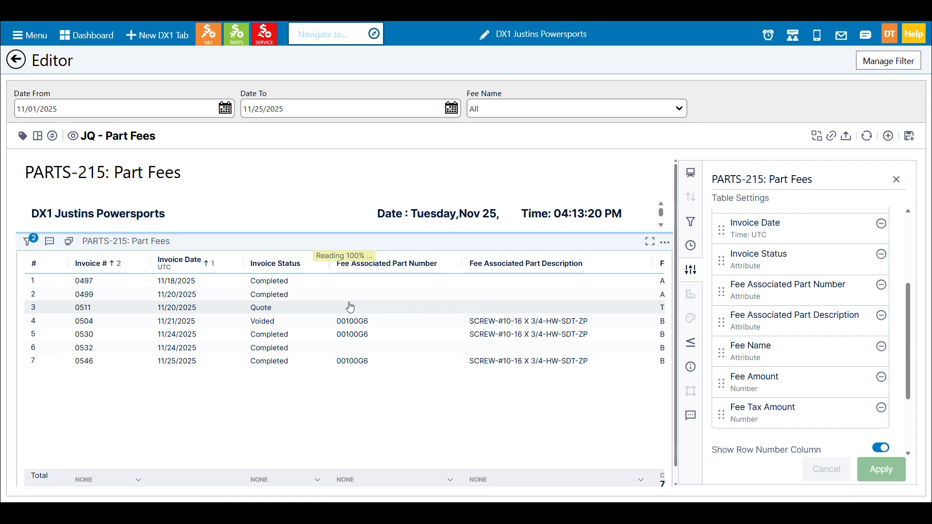
# Cycle the Invoice # sort through descending to none, leaving Invoice Date as the only sort.
pyautogui.click(112, 265)
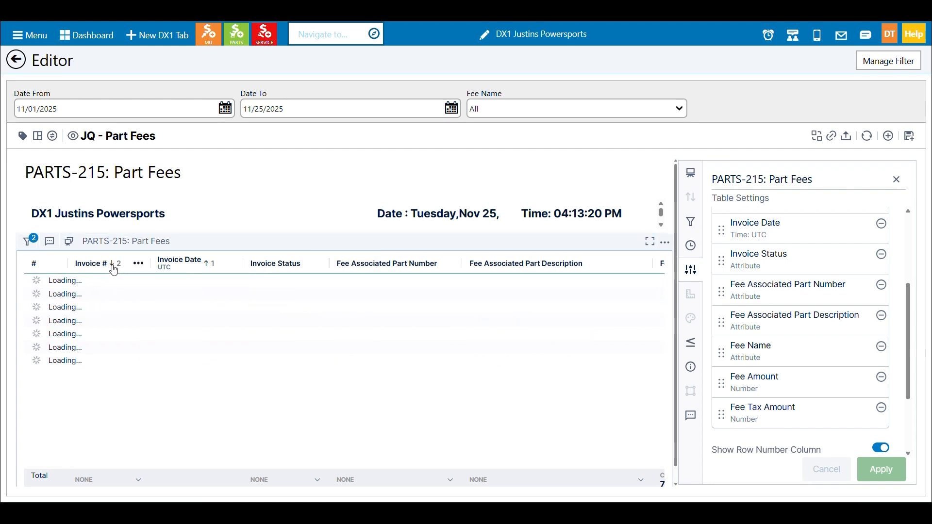
pyautogui.click(113, 266)
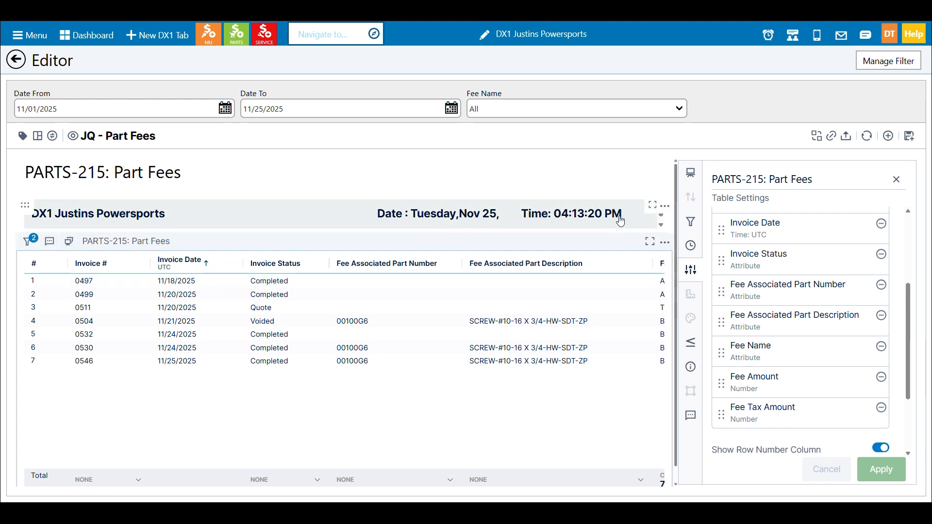
# Add the Fee Associated Vendor Code field to the table's columns and apply the change.
pyautogui.scroll(3, 803, 260)
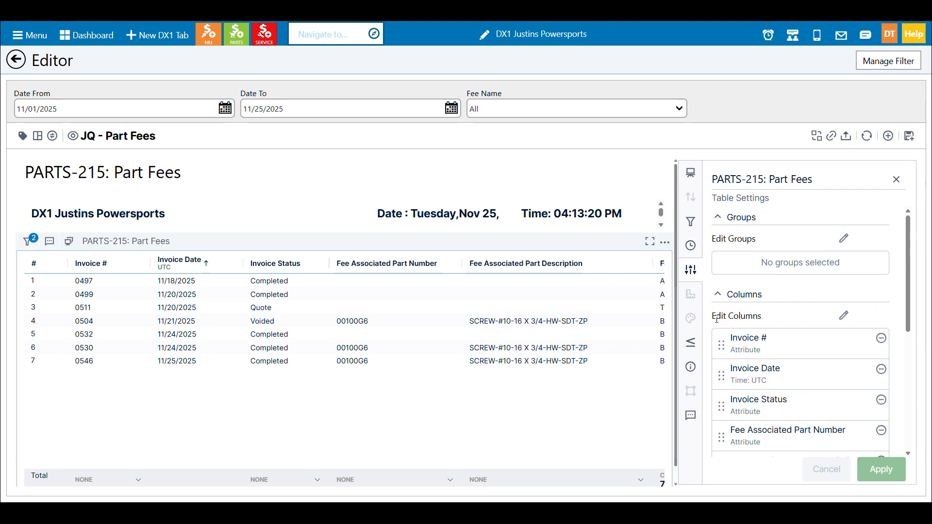
pyautogui.click(844, 316)
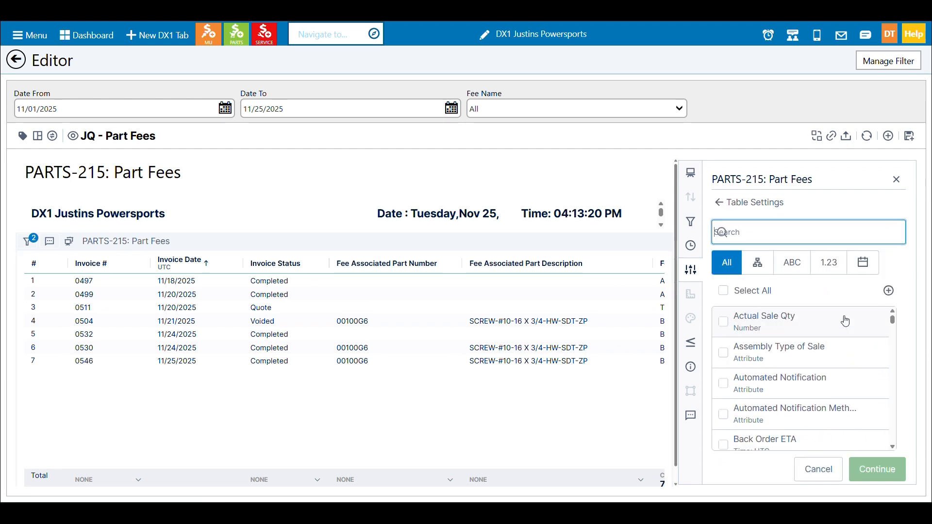
pyautogui.scroll(-1, 844, 325)
pyautogui.scroll(1, 844, 328)
pyautogui.scroll(-1, 841, 332)
pyautogui.scroll(-5, 842, 332)
pyautogui.scroll(2, 841, 333)
pyautogui.scroll(-1, 842, 333)
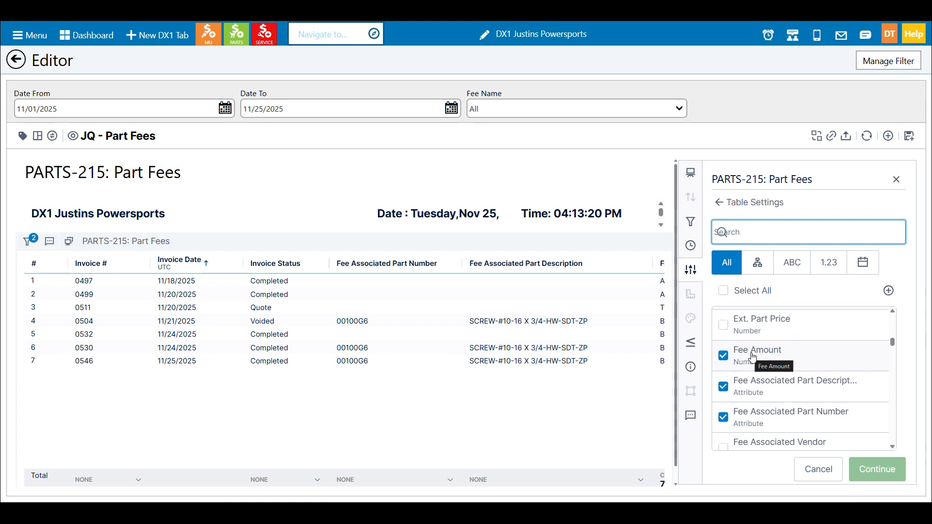
pyautogui.scroll(-2, 765, 351)
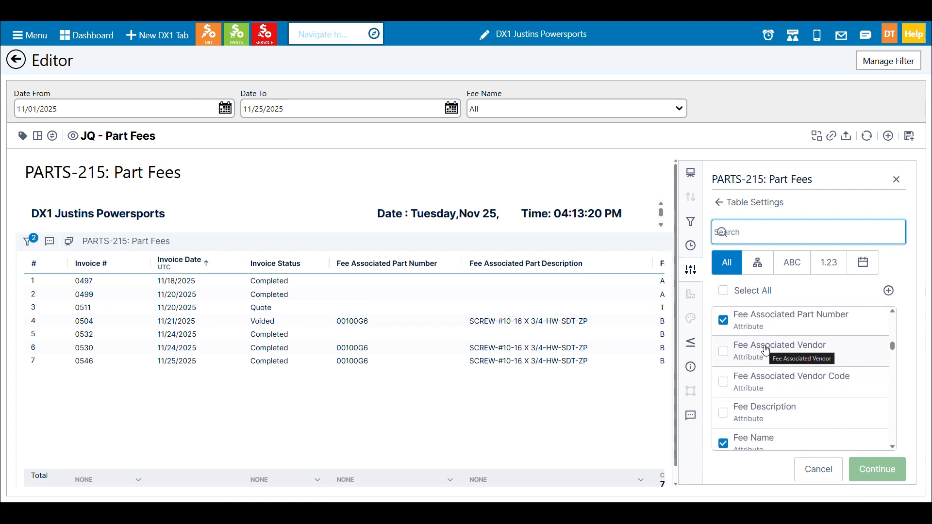
pyautogui.click(726, 384)
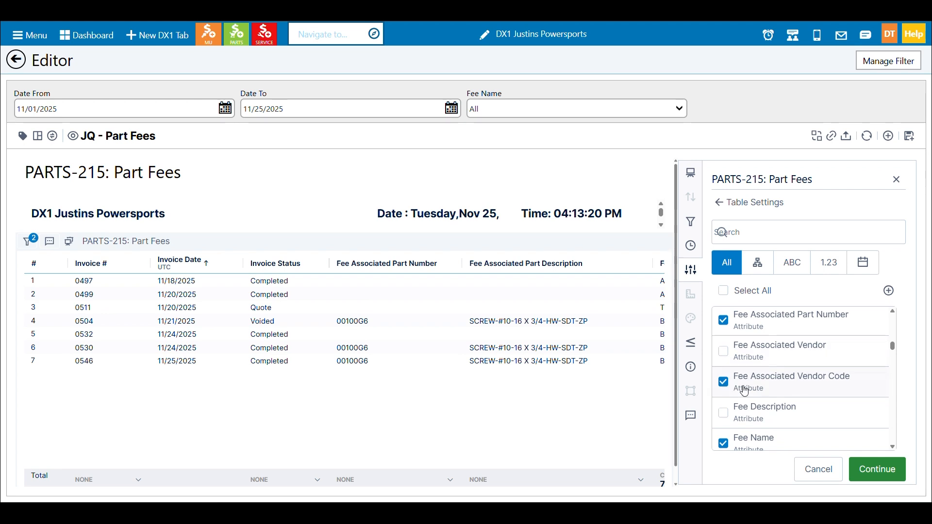
pyautogui.click(884, 473)
pyautogui.click(881, 469)
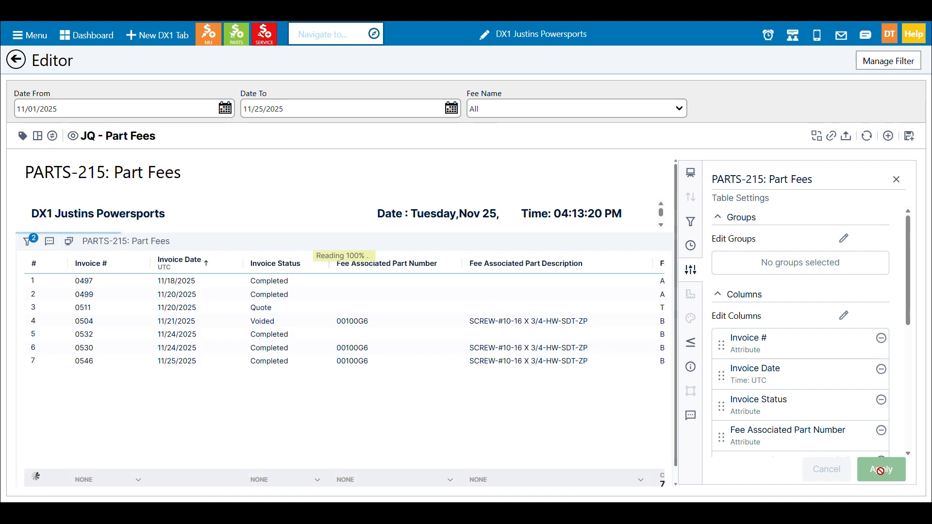
# Move Fee Associated Vendor Code between Fee Associated Part Number and Fee Associated Part Description, apply it, and close the table settings.
pyautogui.scroll(-5, 854, 350)
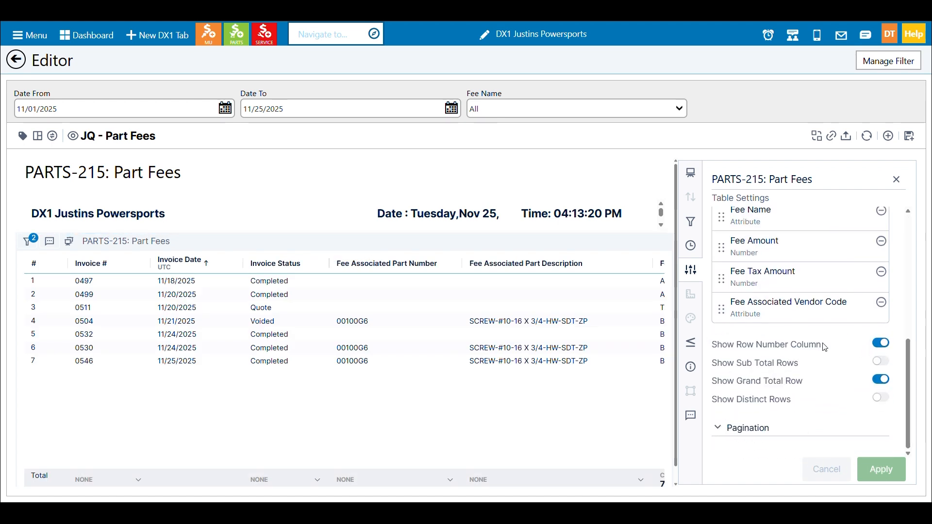
pyautogui.scroll(1, 825, 346)
pyautogui.moveTo(722, 363); pyautogui.dragTo(722, 229)
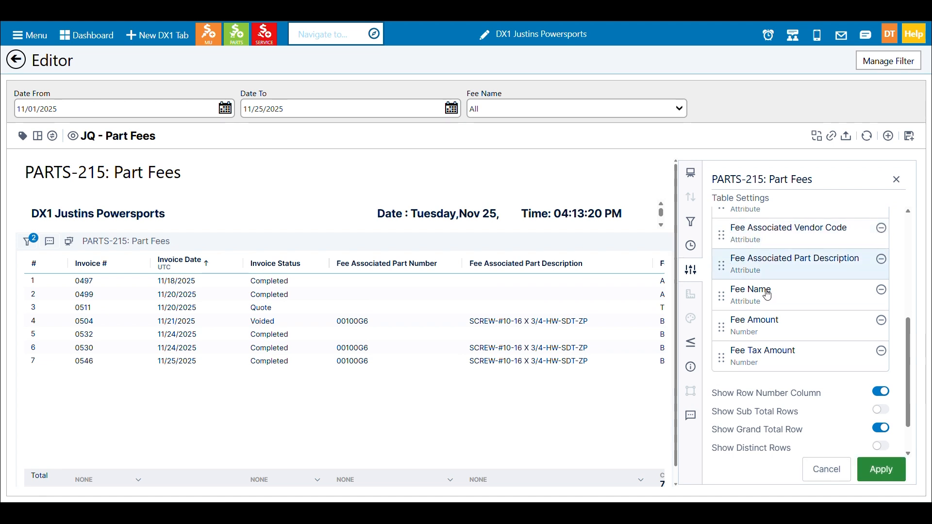
pyautogui.click(881, 469)
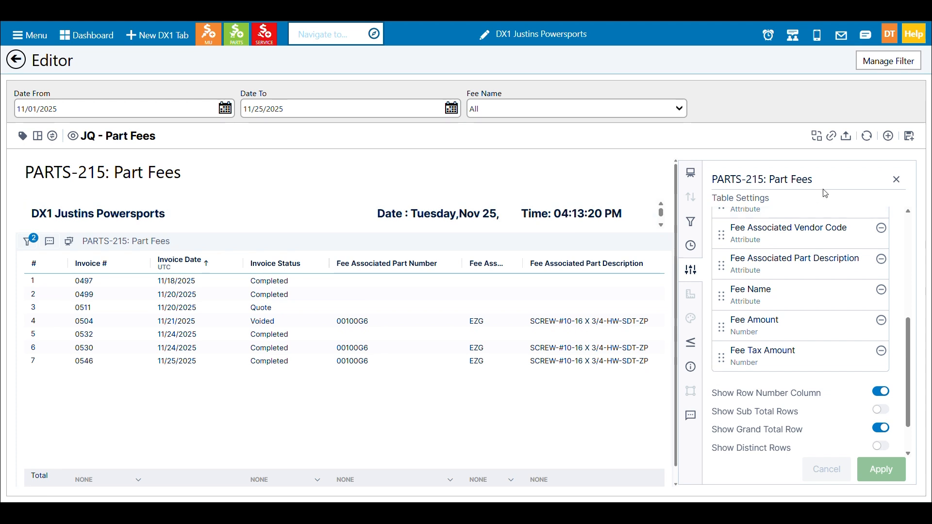
pyautogui.click(896, 180)
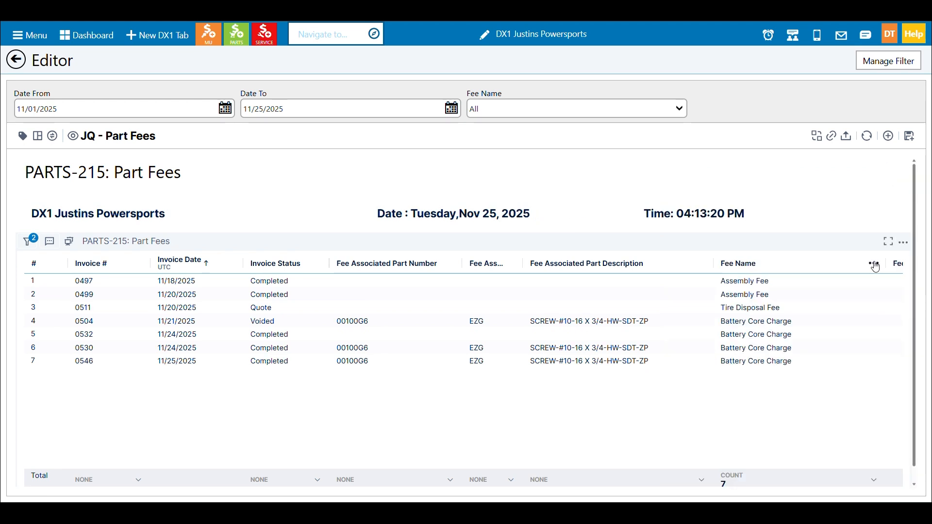
# Narrow the Fee Associated Part Description and Fee Name columns so that the Fee Amount values fit in view.
pyautogui.moveTo(710, 264); pyautogui.dragTo(668, 263)
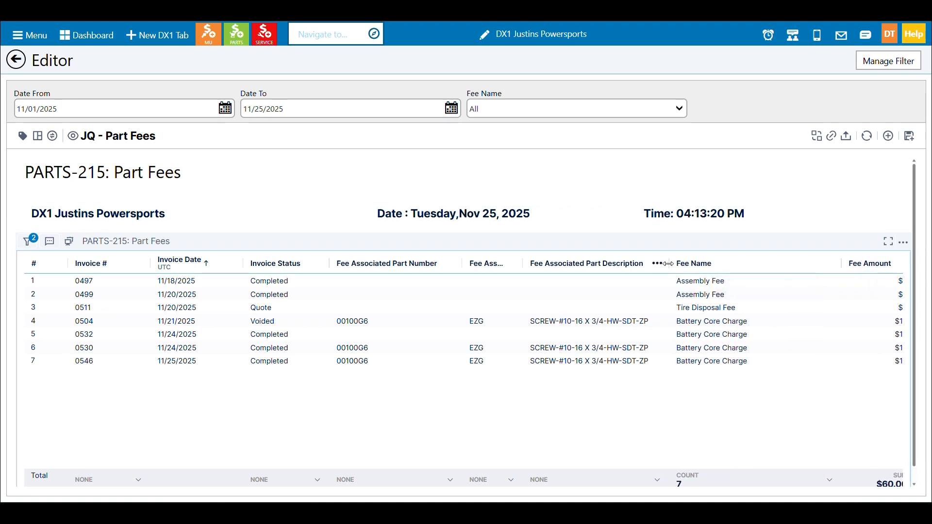
pyautogui.moveTo(840, 262); pyautogui.dragTo(773, 262)
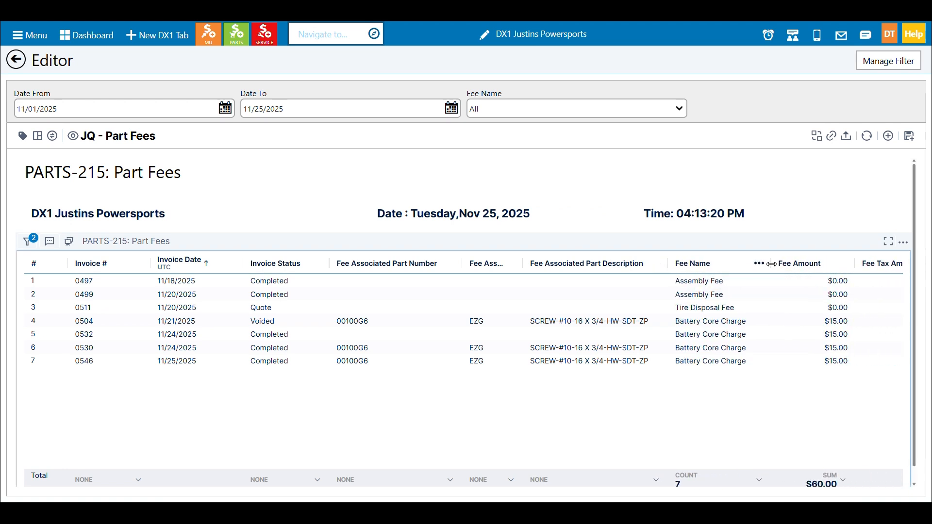
pyautogui.click(513, 267)
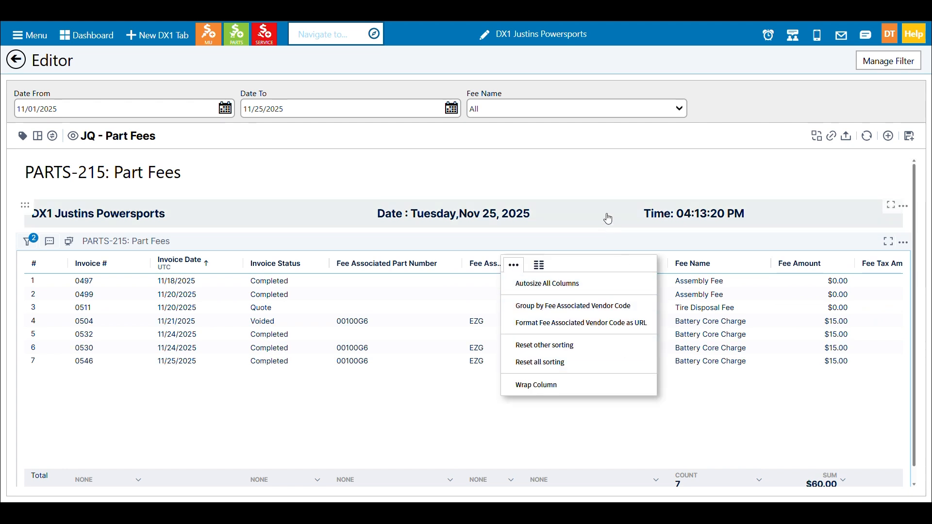
pyautogui.click(604, 184)
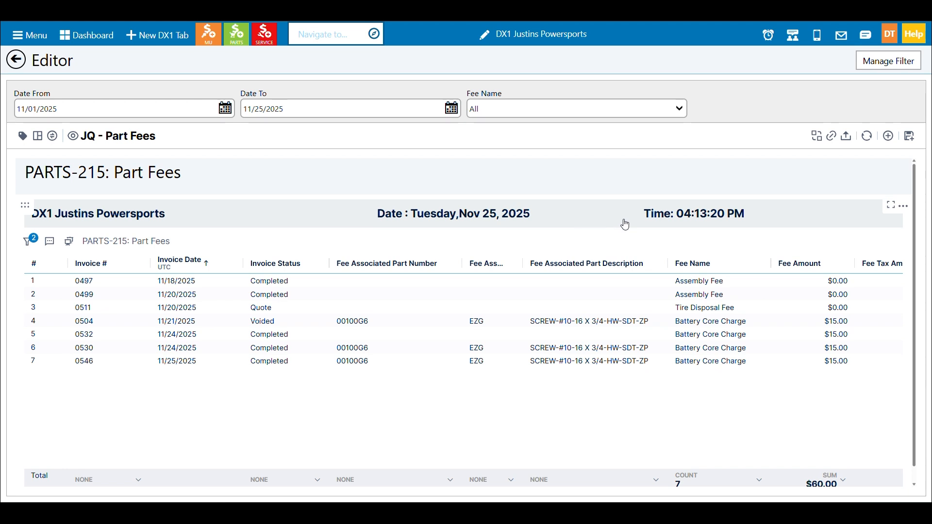
# Save the customized JQ - Part Fees report, dismiss the confirmation, and return to the custom reports list.
pyautogui.click(910, 137)
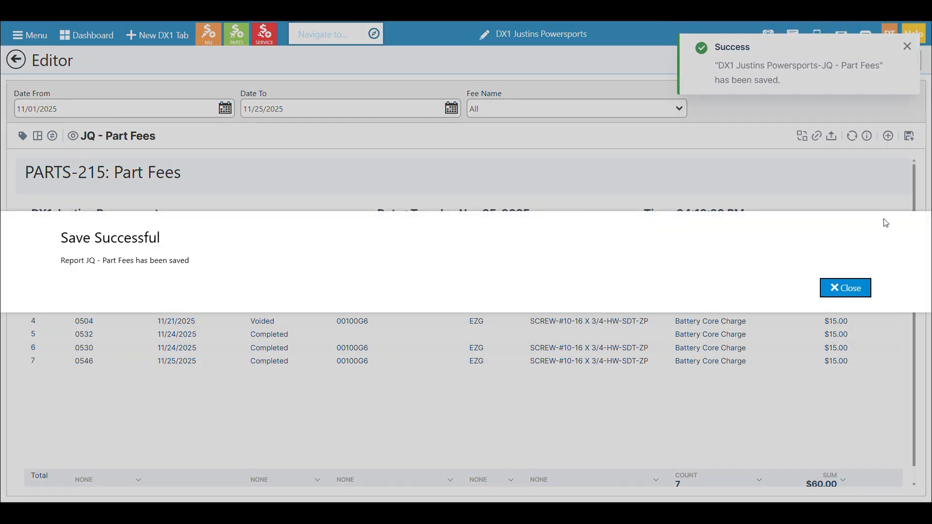
pyautogui.click(862, 293)
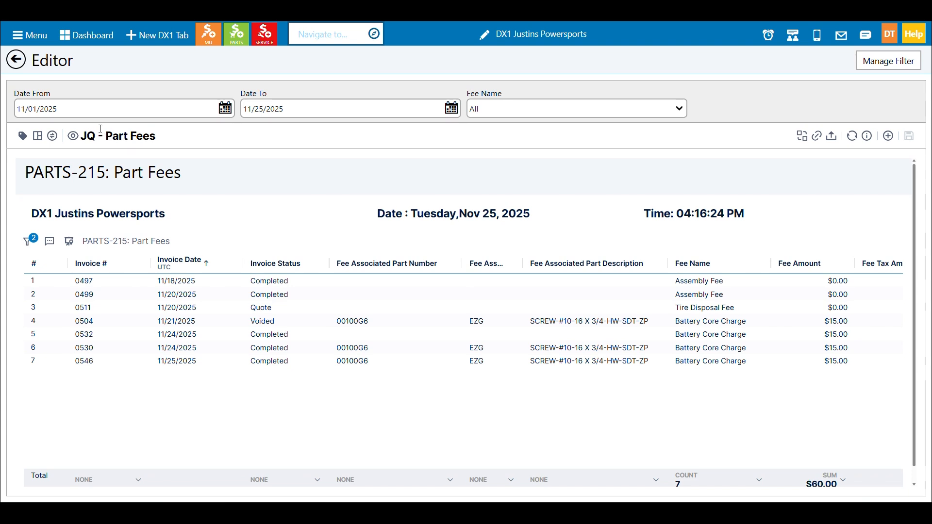
pyautogui.click(23, 63)
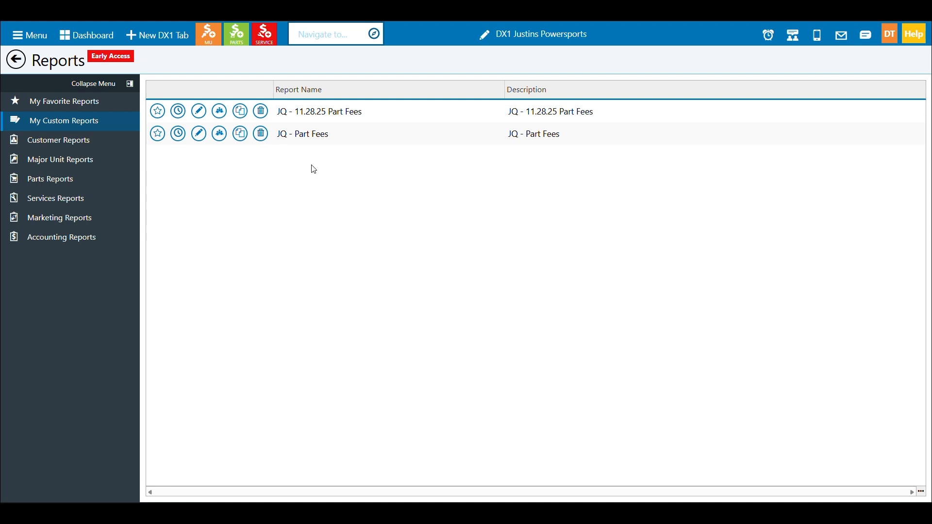
# Mark the JQ - Part Fees report as a favorite, then open it for editing and return to the custom reports list.
pyautogui.click(161, 137)
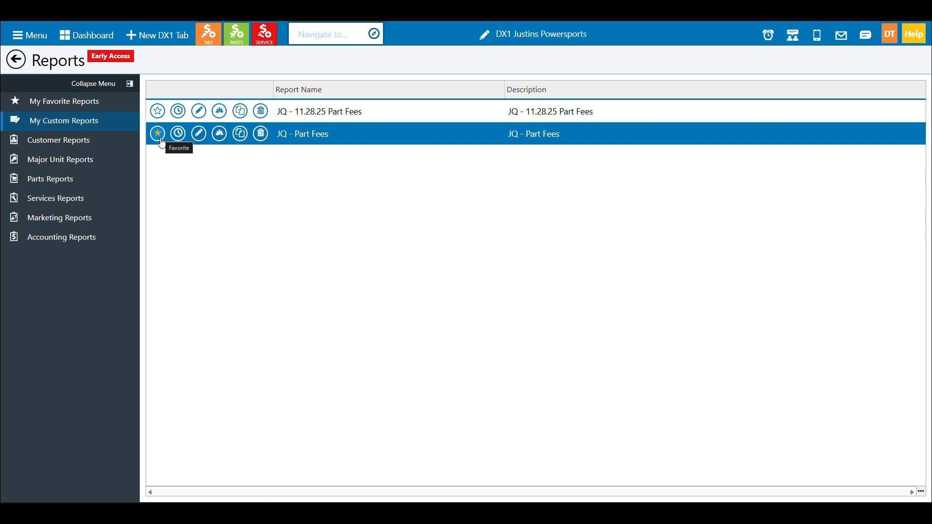
pyautogui.click(202, 139)
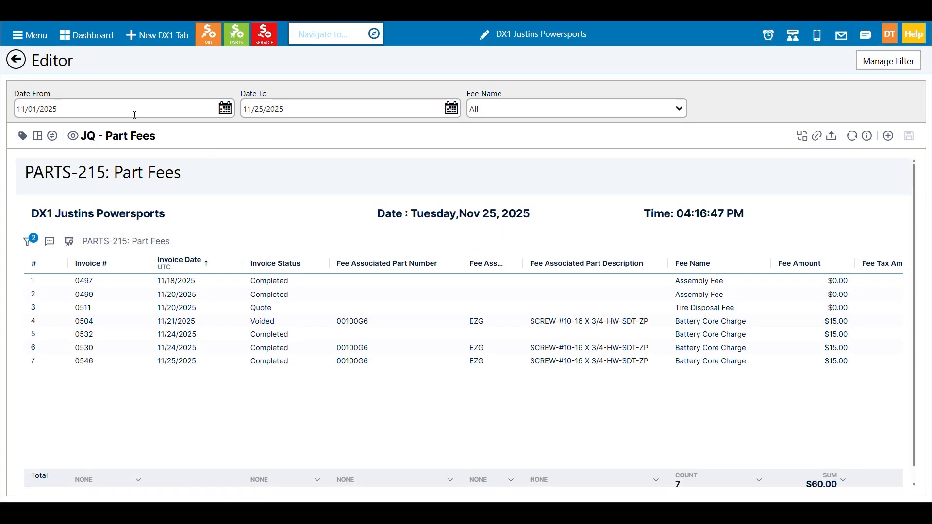
pyautogui.click(16, 60)
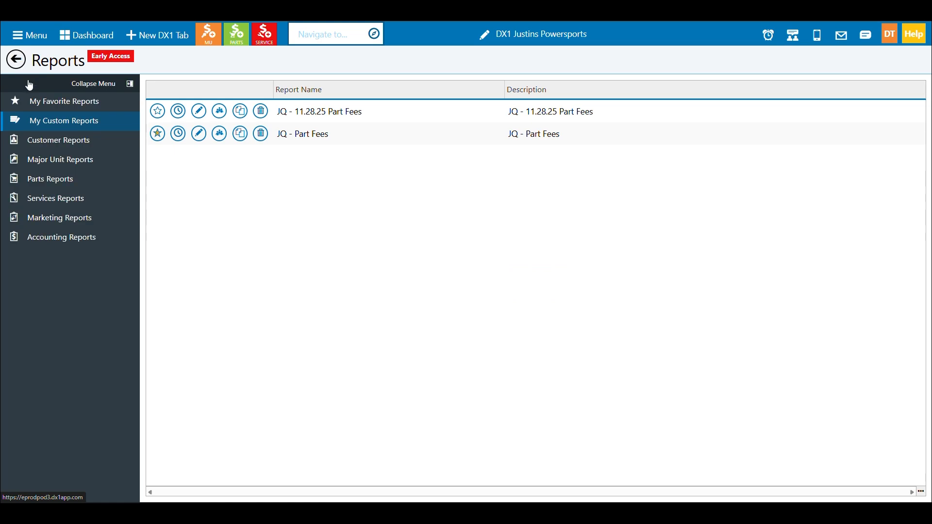
# Share the JQ - Part Fees report with Full permission for the user listed just above Manager General, and save the sharing settings.
pyautogui.click(219, 134)
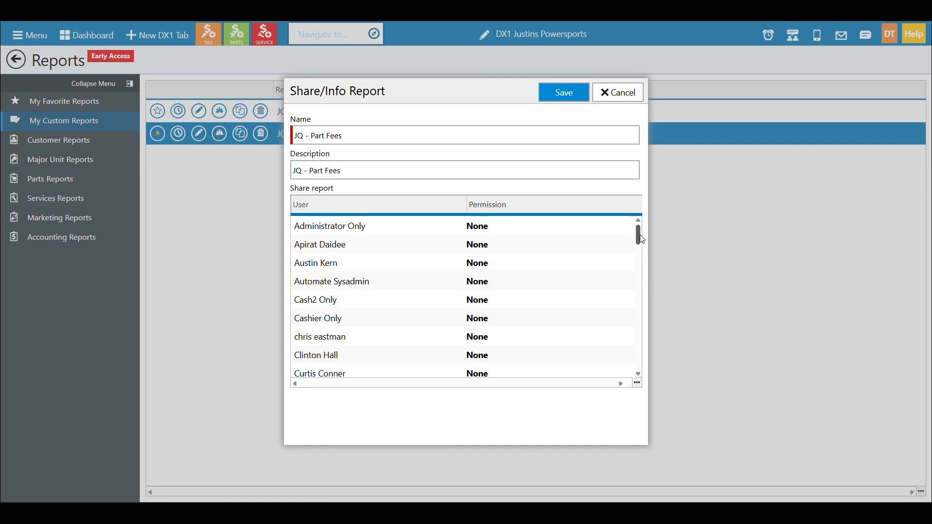
pyautogui.moveTo(638, 241); pyautogui.dragTo(639, 287)
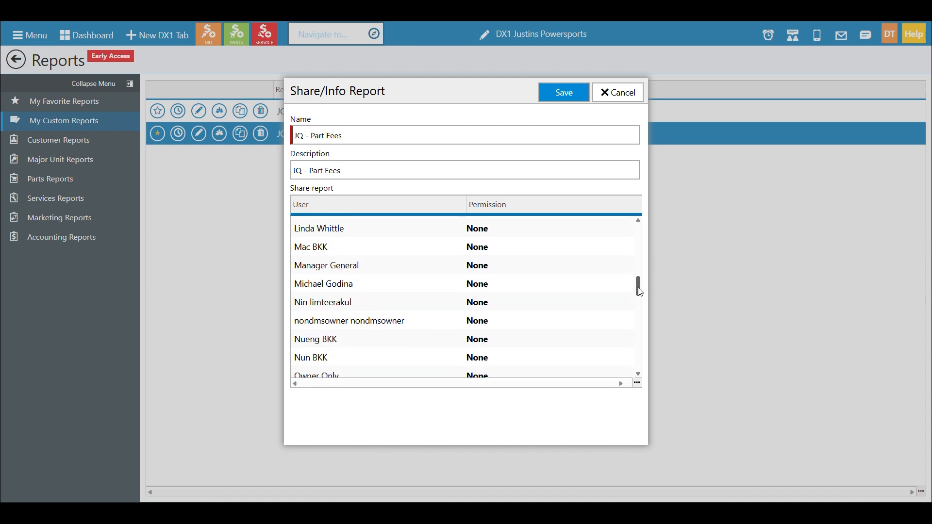
pyautogui.click(504, 251)
pyautogui.click(503, 250)
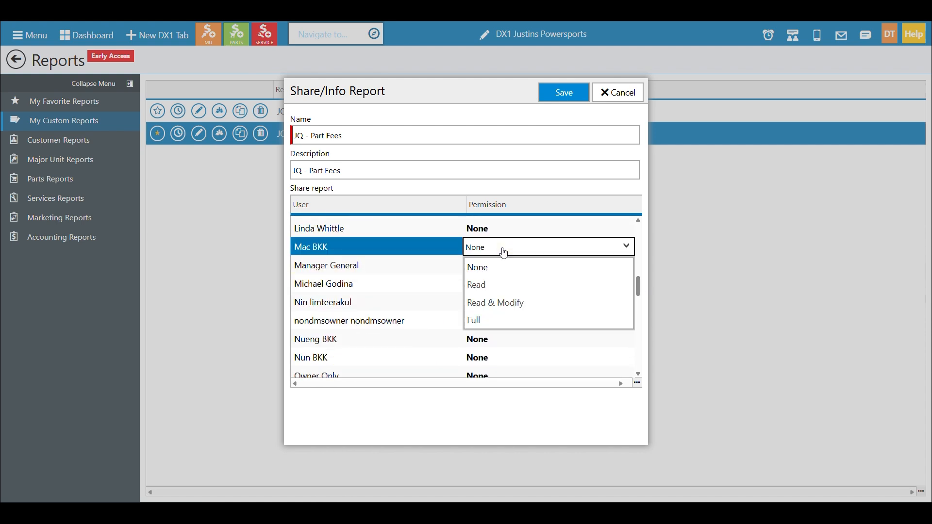
pyautogui.click(510, 320)
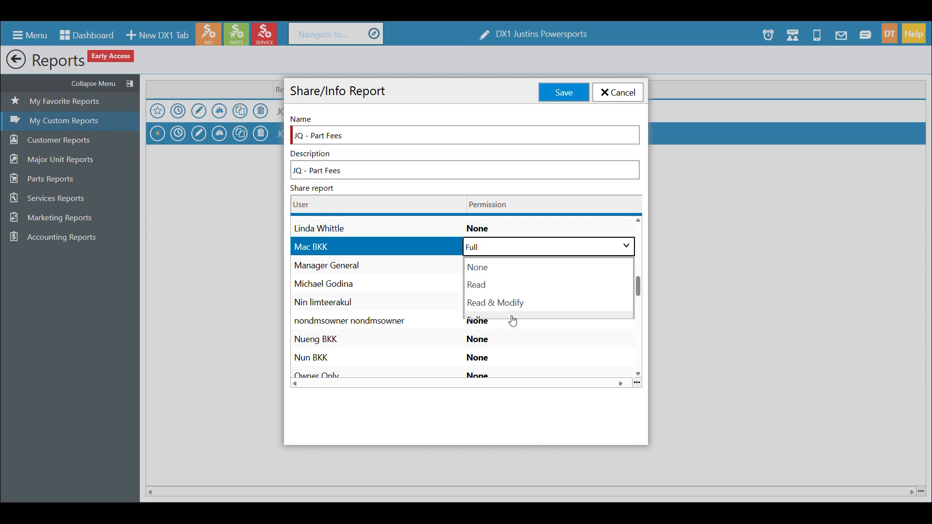
pyautogui.click(564, 93)
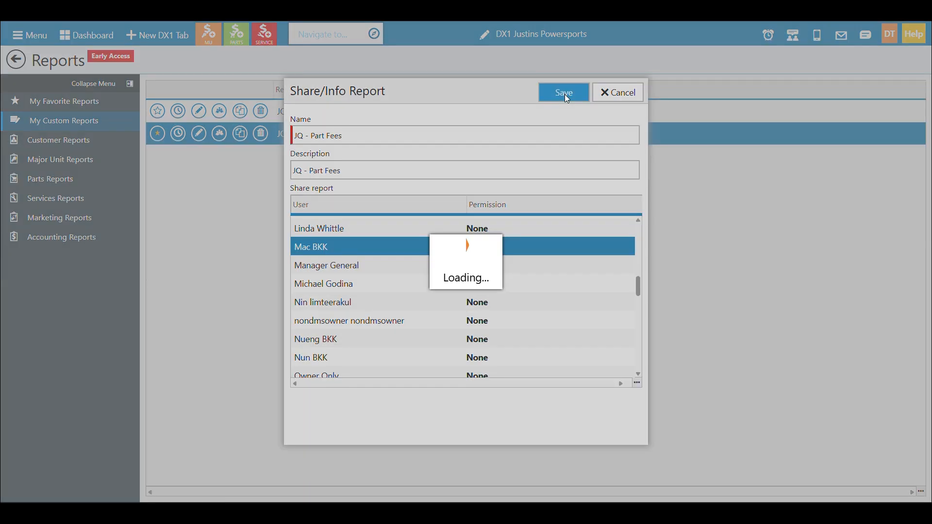